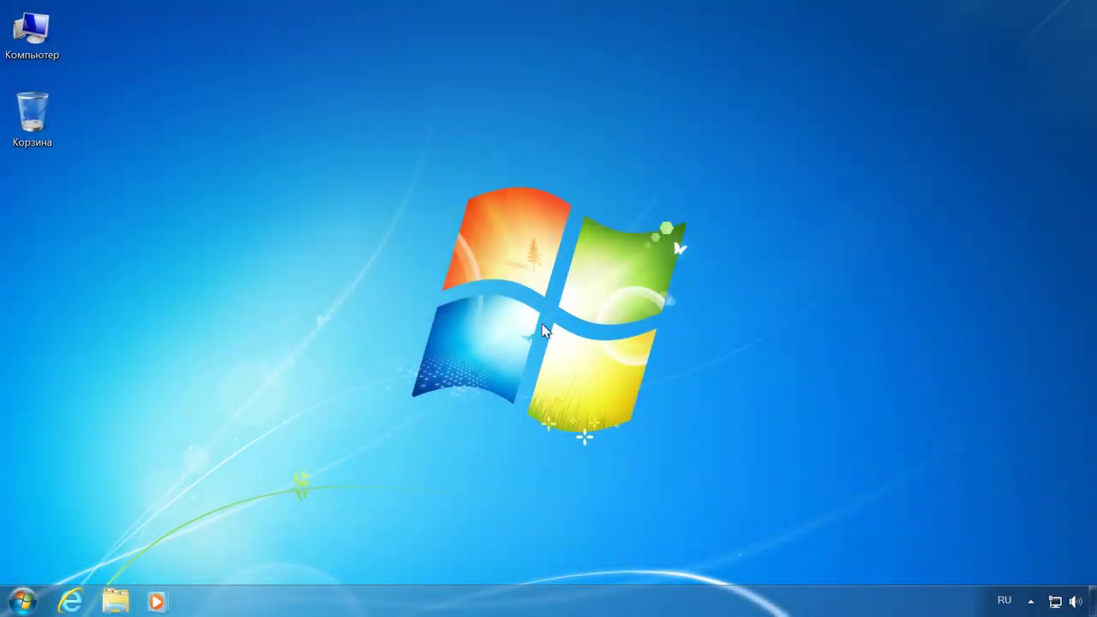
Search the Windows 7 Start menu for "файл"
{"action": "left_click", "coordinate": [19, 606]}
{"action": "type", "text": "файл"}
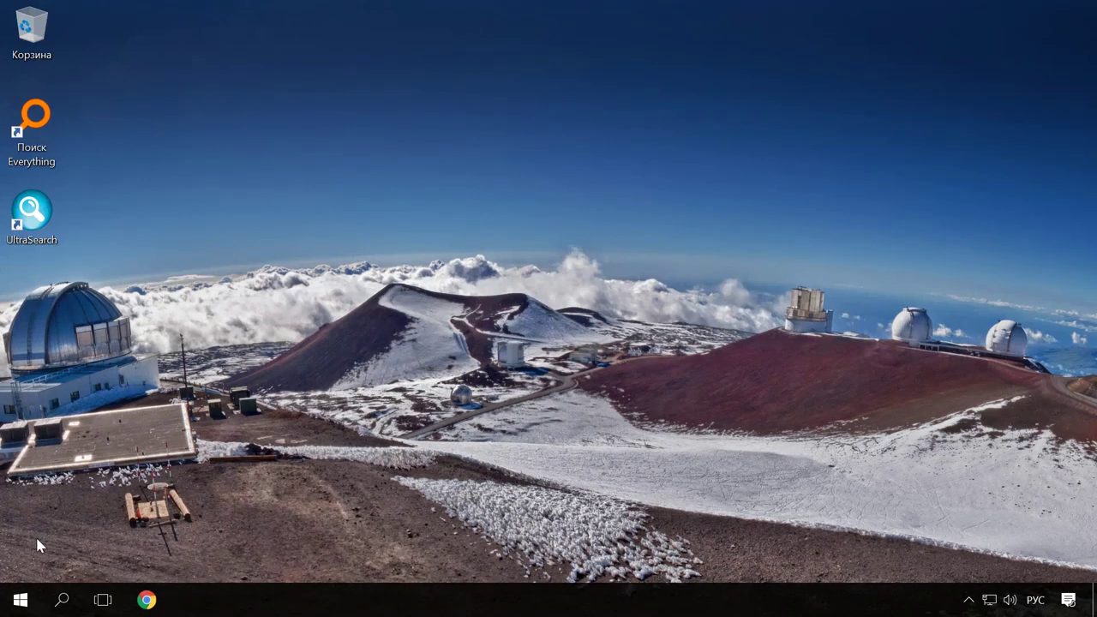
Search Windows 10 for "журнал" from the taskbar search
{"action": "left_click", "coordinate": [65, 602]}
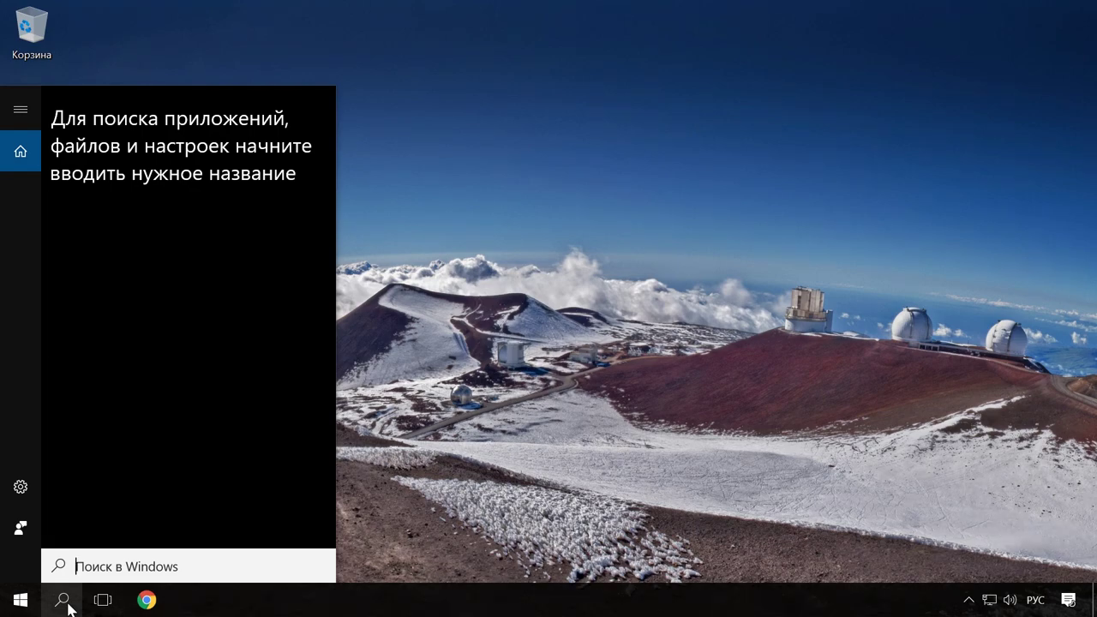
{"action": "type", "text": "жур"}
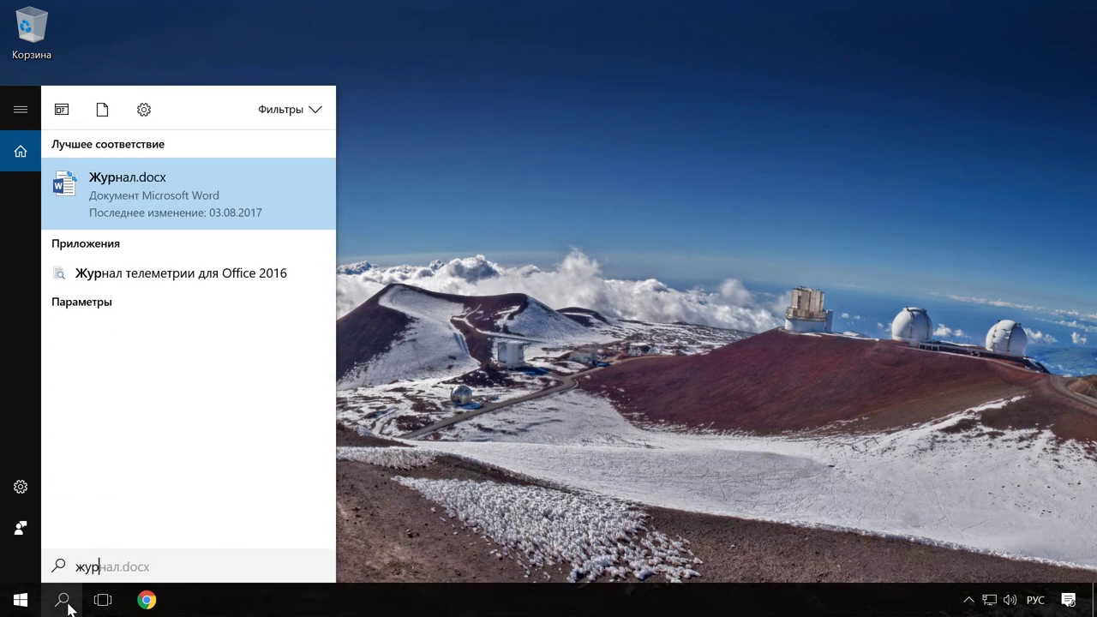
{"action": "type", "text": "нал"}
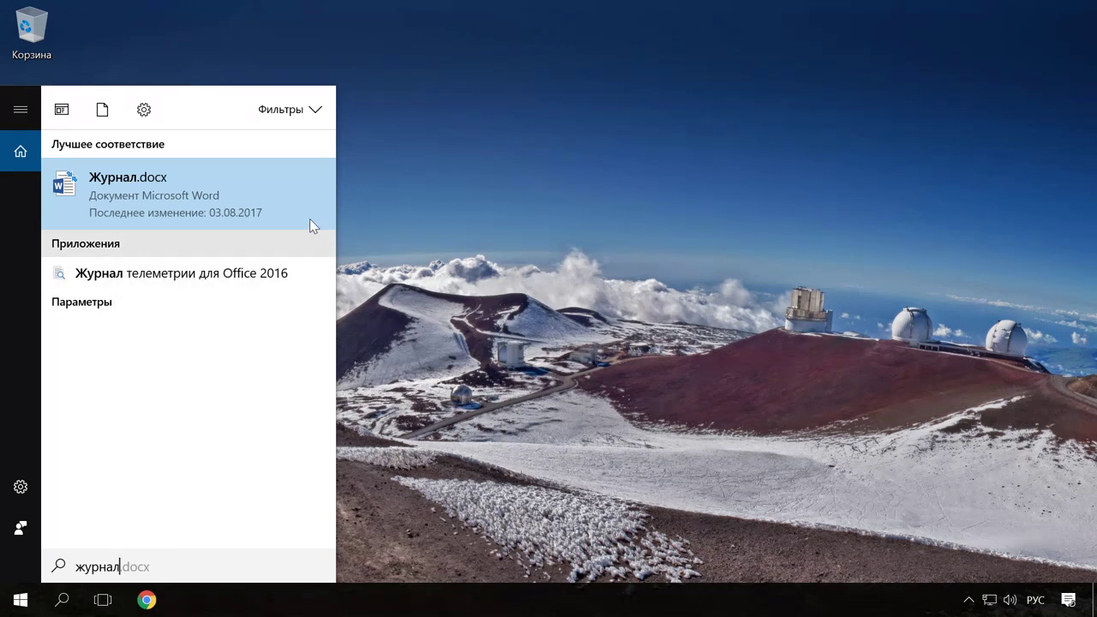
Open the indexing options through the search filters' location selection and move the dialog clear of the desktop icons
{"action": "left_click", "coordinate": [317, 109]}
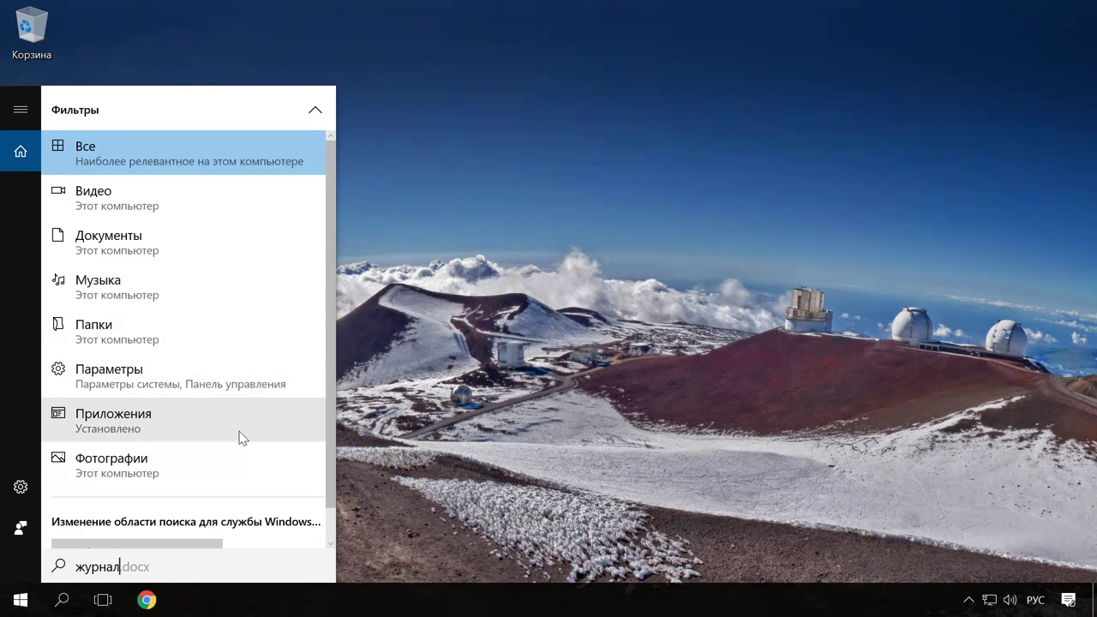
{"action": "scroll", "coordinate": [237, 454], "scroll_direction": "down", "scroll_amount": 1}
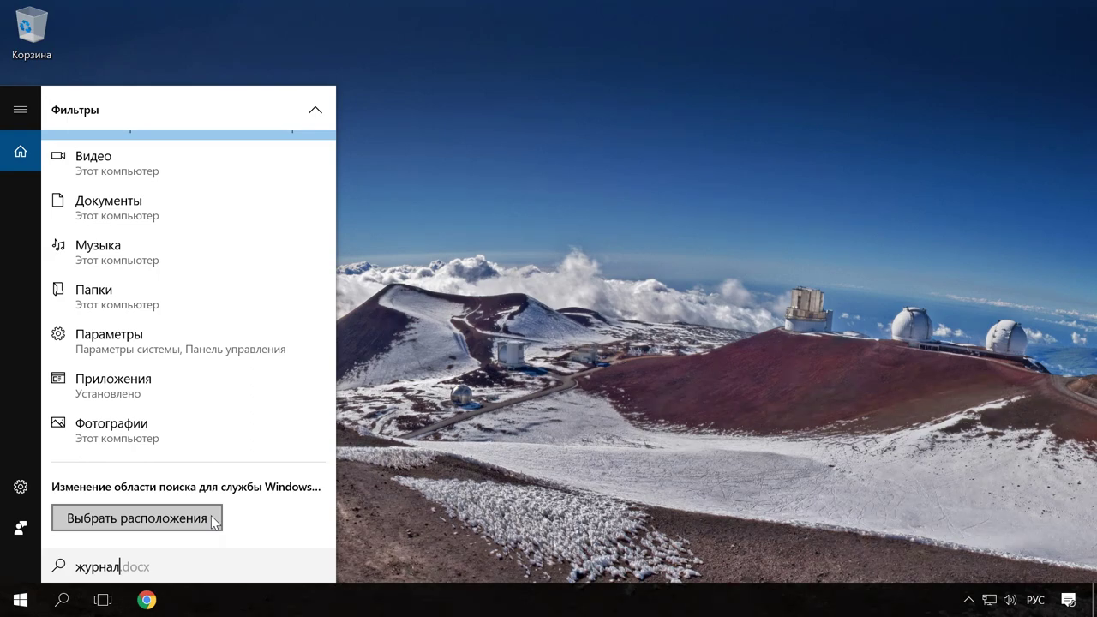
{"action": "left_click", "coordinate": [195, 518]}
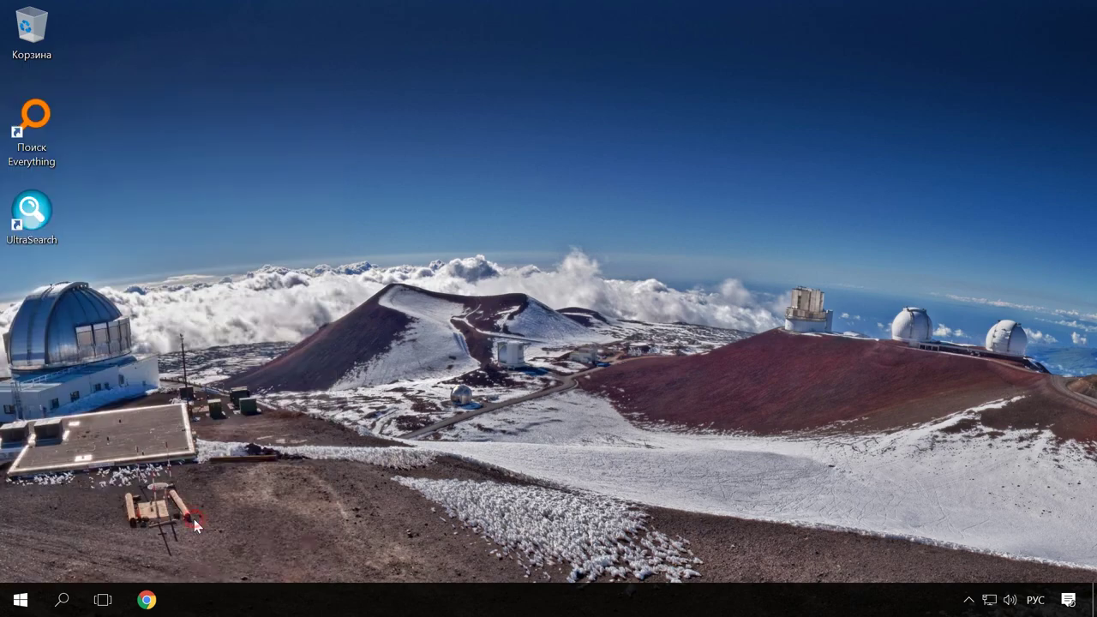
{"action": "left_click_drag", "start_coordinate": [235, 49], "coordinate": [525, 45]}
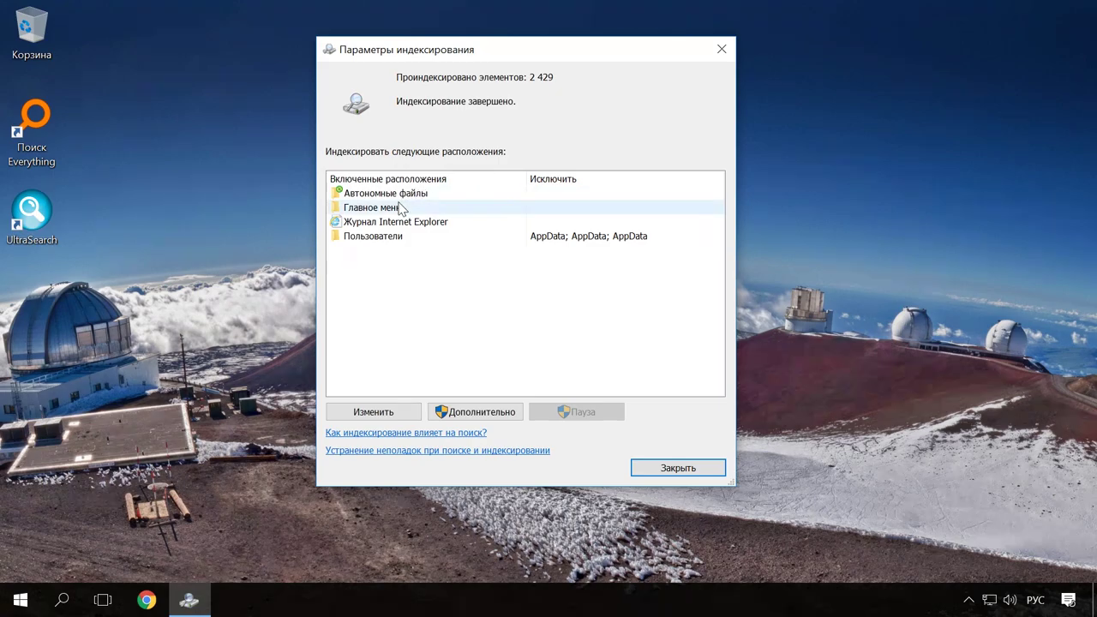
Include the whole Локальный диск (C:) in the indexed locations and close the indexing options
{"action": "left_click", "coordinate": [393, 239]}
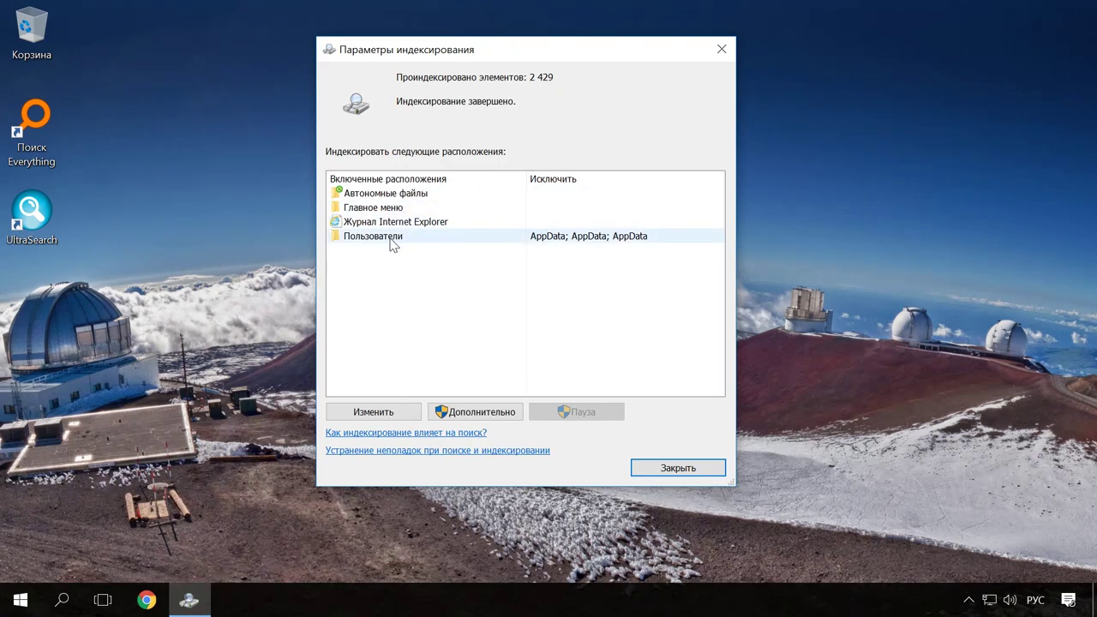
{"action": "left_click", "coordinate": [384, 412]}
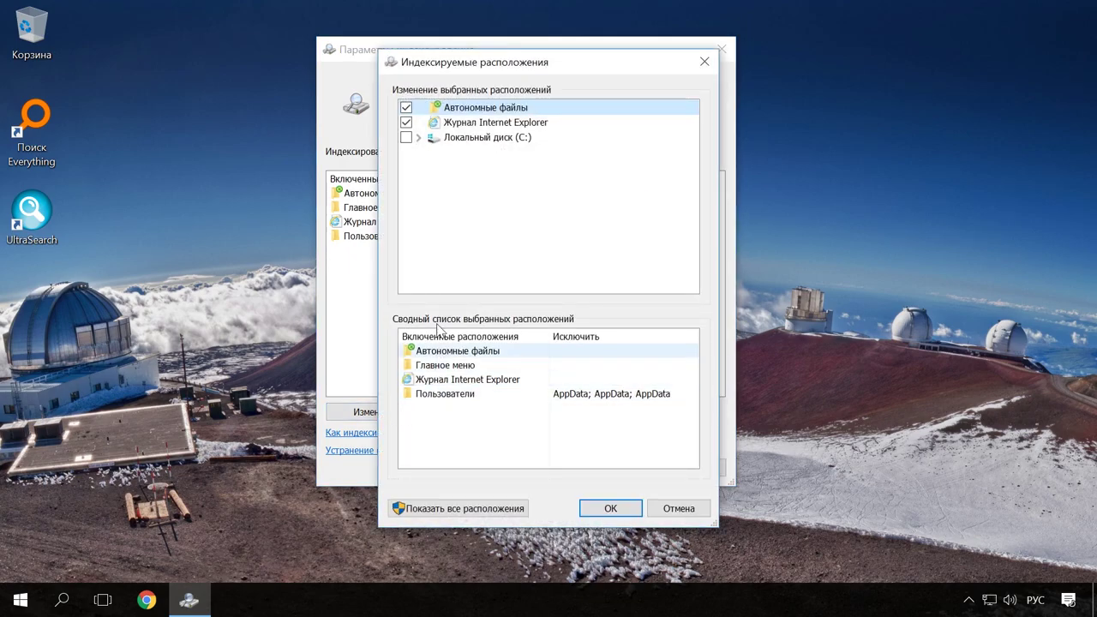
{"action": "left_click", "coordinate": [417, 138]}
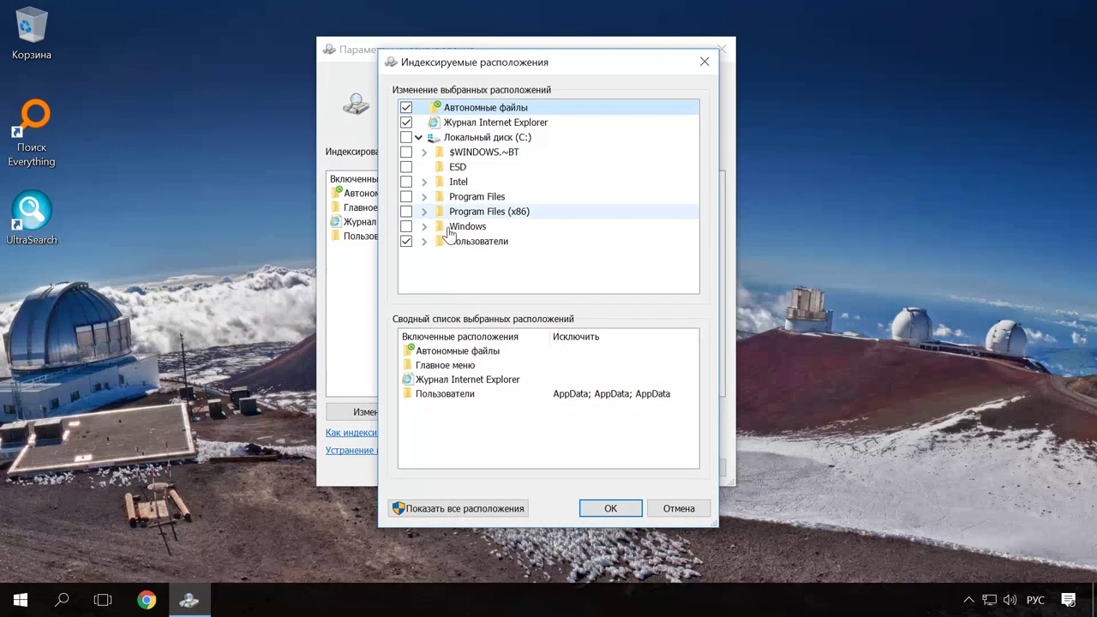
{"action": "left_click", "coordinate": [407, 138]}
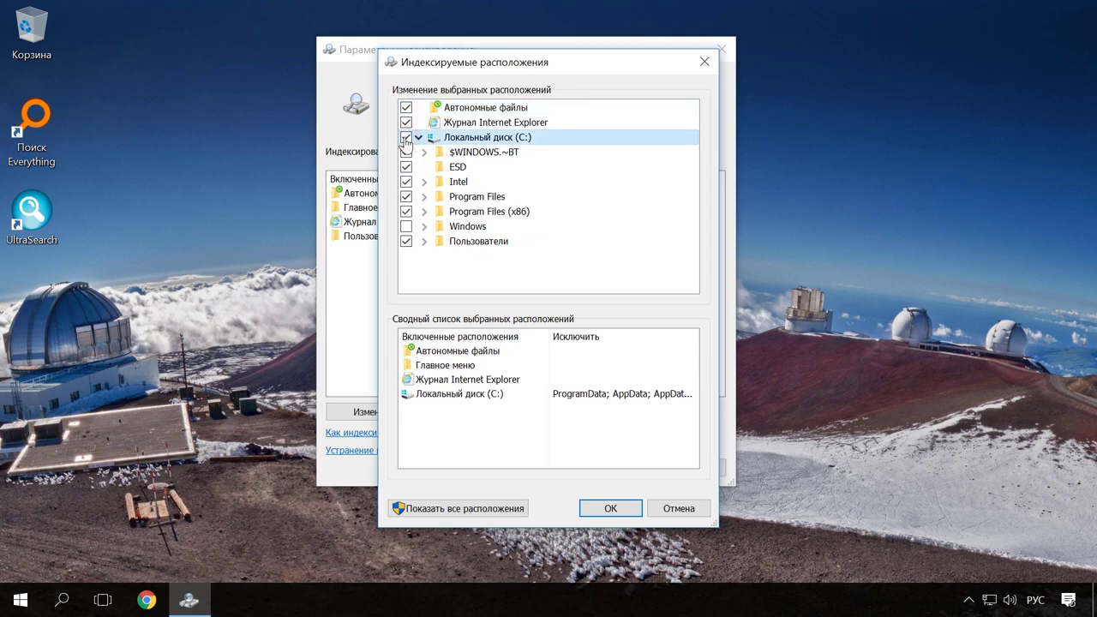
{"action": "left_click", "coordinate": [615, 508]}
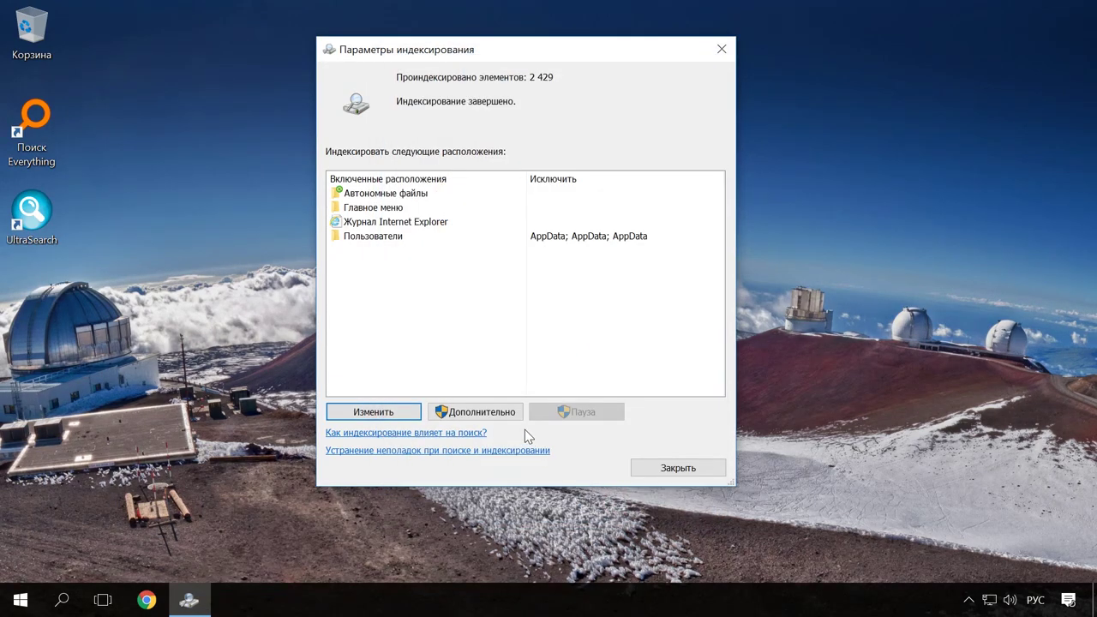
{"action": "left_click", "coordinate": [408, 238]}
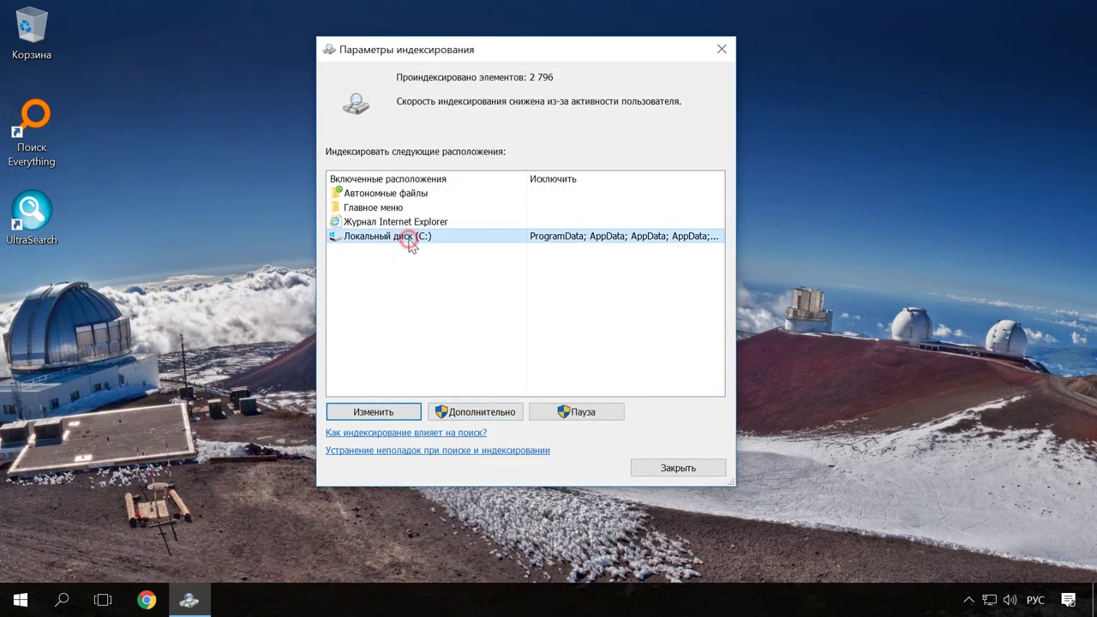
{"action": "left_click", "coordinate": [682, 467]}
Search Windows for "журнал" again and open the found Журнал.docx for a brief look before closing it
{"action": "left_click", "coordinate": [64, 599]}
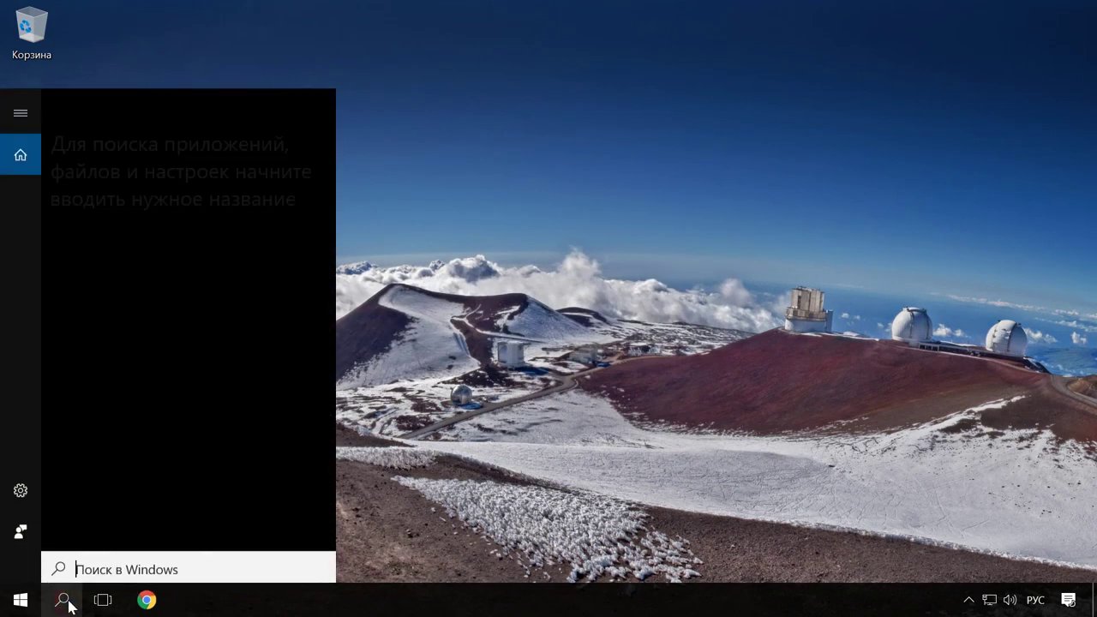
{"action": "type", "text": "журнал"}
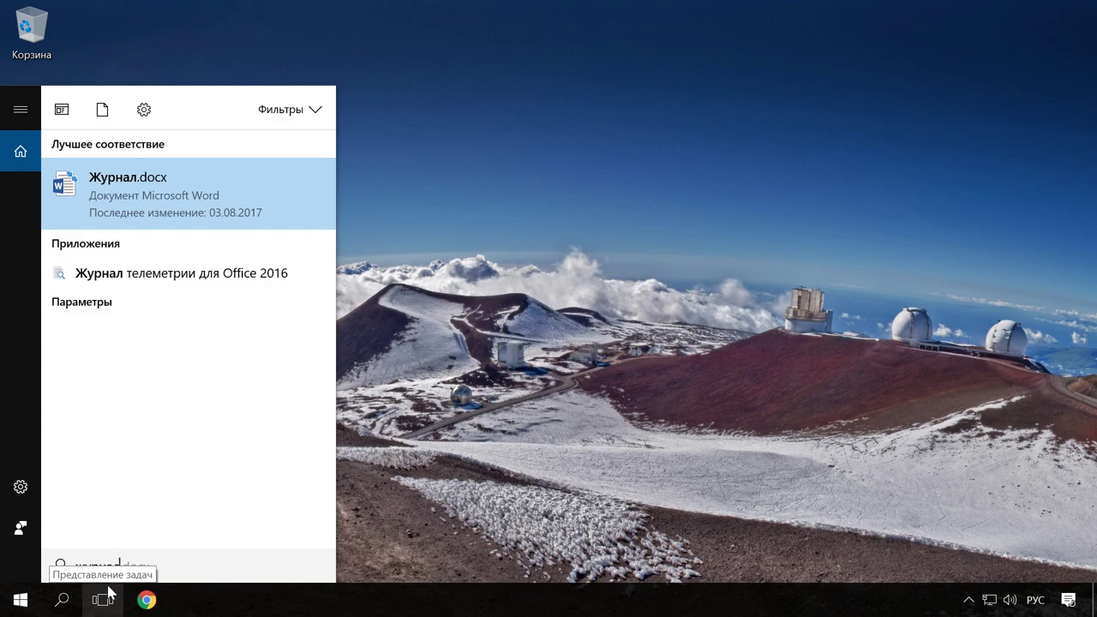
{"action": "left_click", "coordinate": [213, 195]}
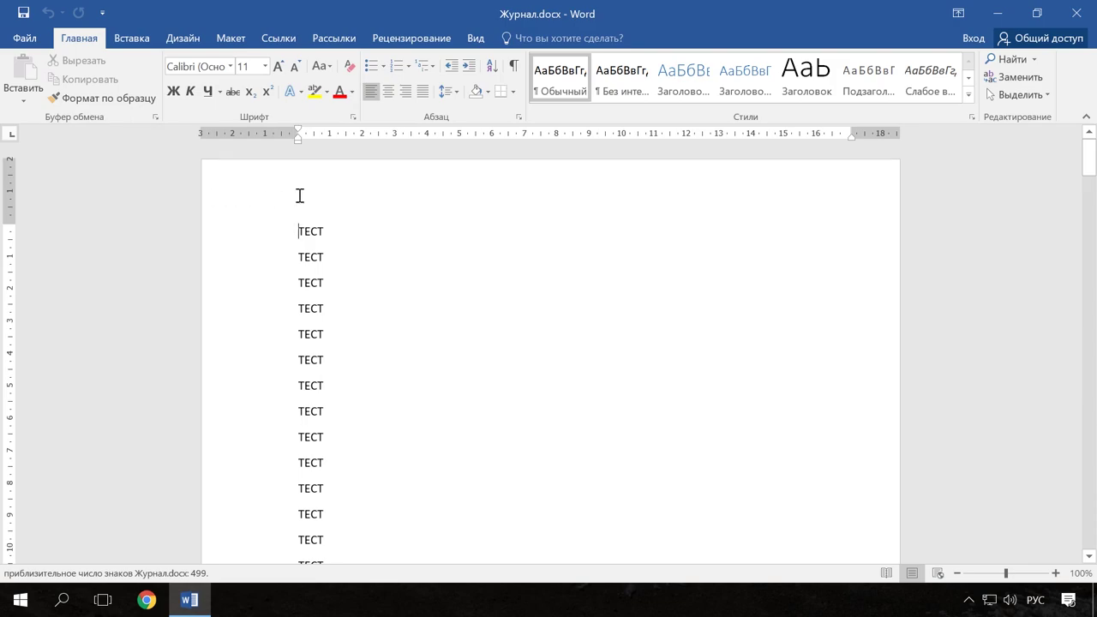
{"action": "left_click", "coordinate": [1076, 19]}
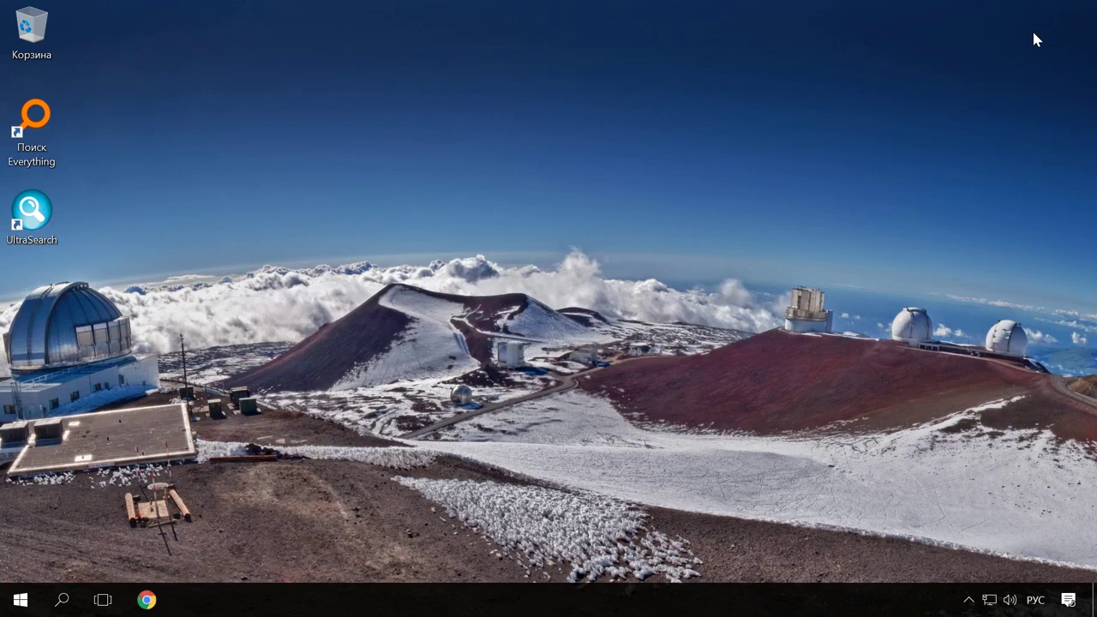
Open Локальный диск (C:) in File Explorer and search it for "журнал"
{"action": "key", "text": "super+e"}
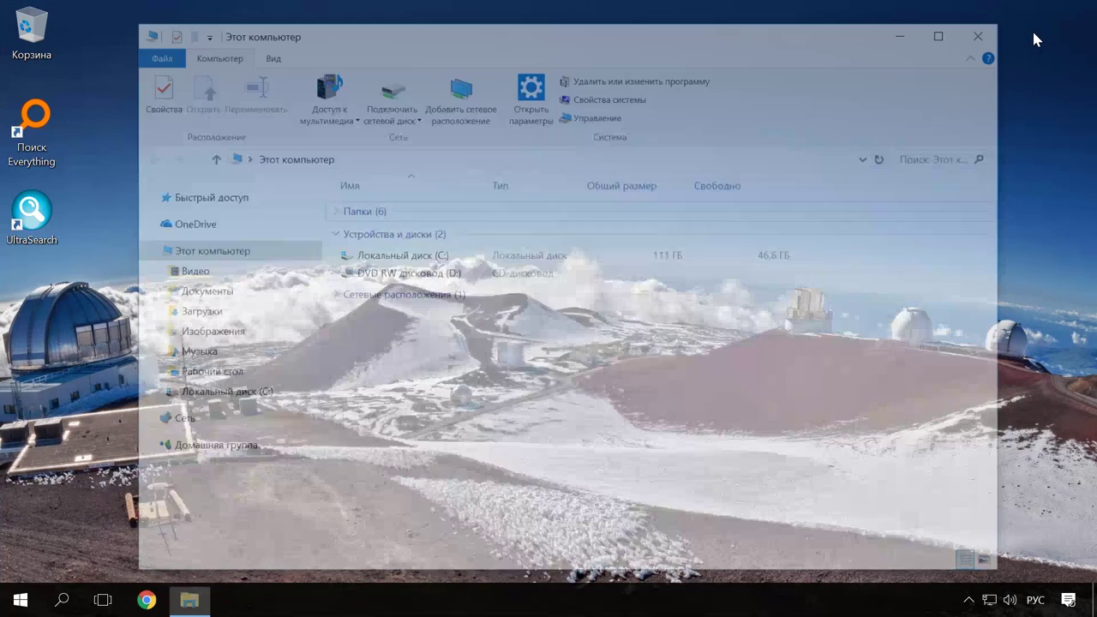
{"action": "double_click", "coordinate": [423, 257]}
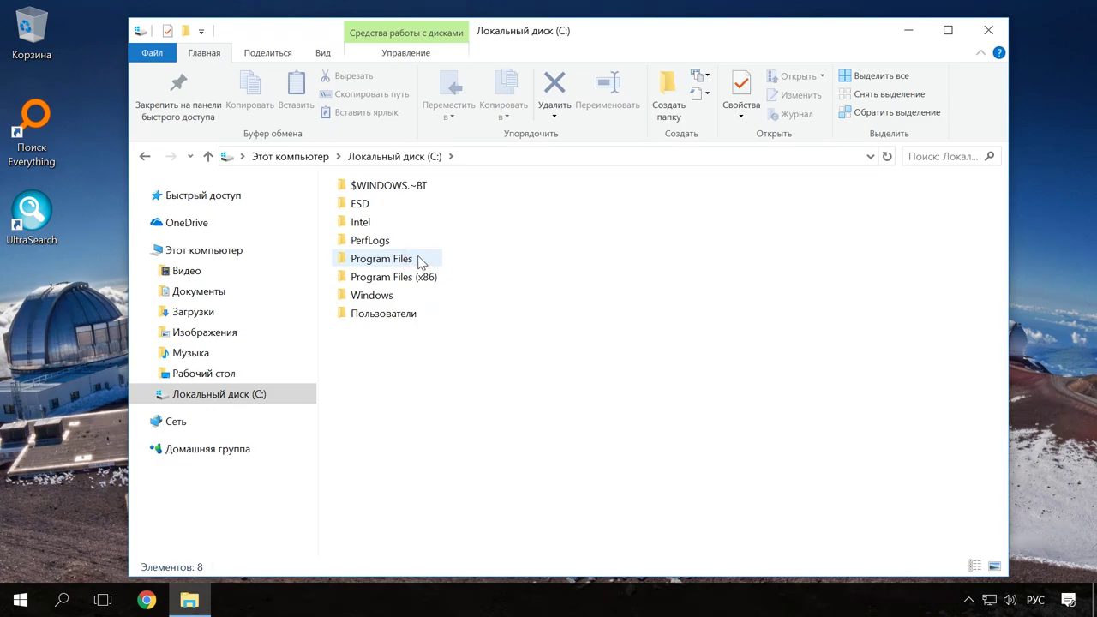
{"action": "mouse_move", "coordinate": [420, 261]}
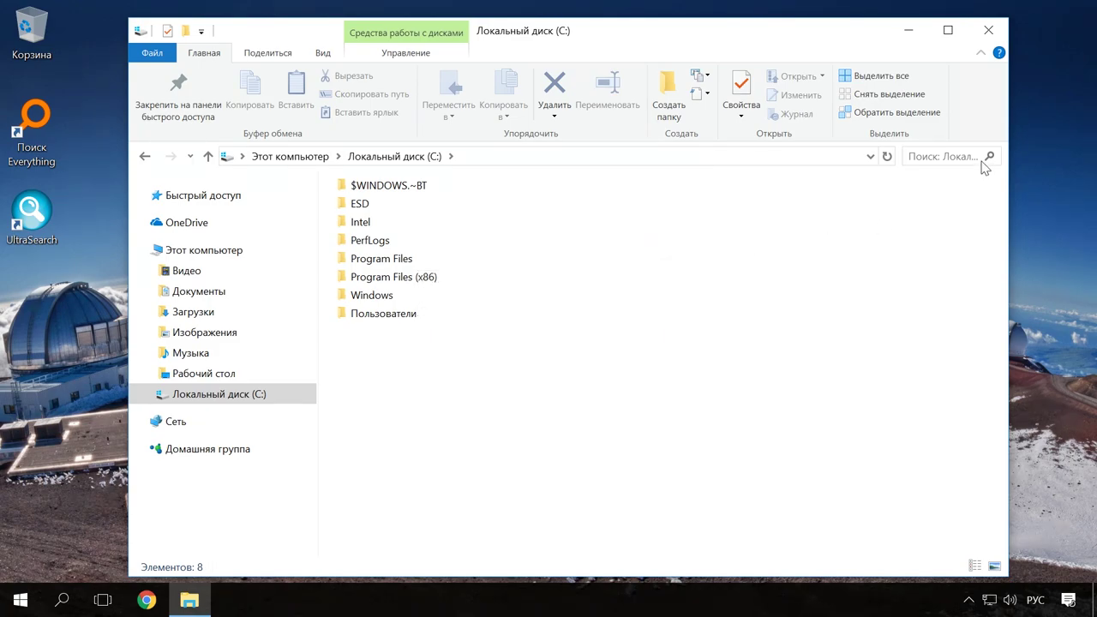
{"action": "left_click", "coordinate": [909, 157]}
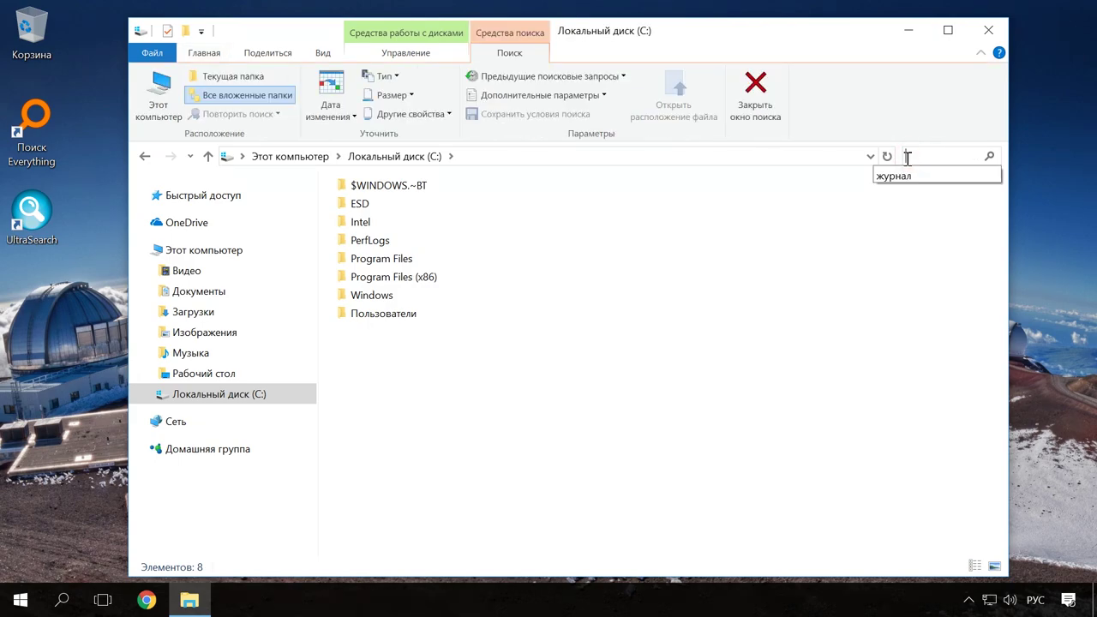
{"action": "type", "text": "журнал"}
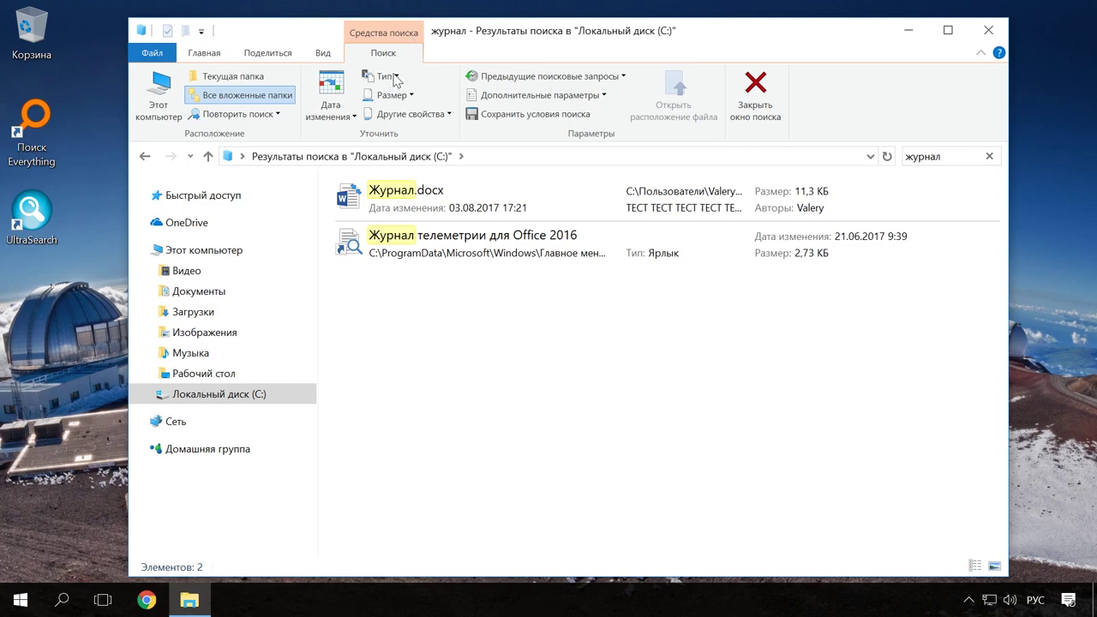
Examine the available search refinements for date modified, type, size and other properties without applying any
{"action": "left_click", "coordinate": [352, 118]}
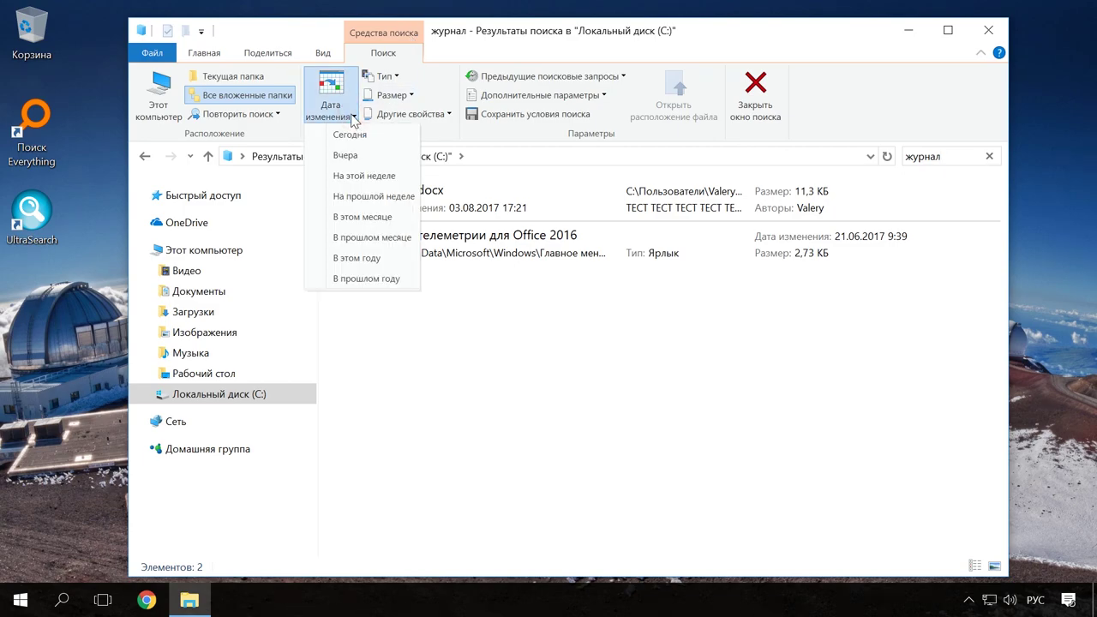
{"action": "left_click", "coordinate": [385, 77]}
{"action": "left_click", "coordinate": [394, 77]}
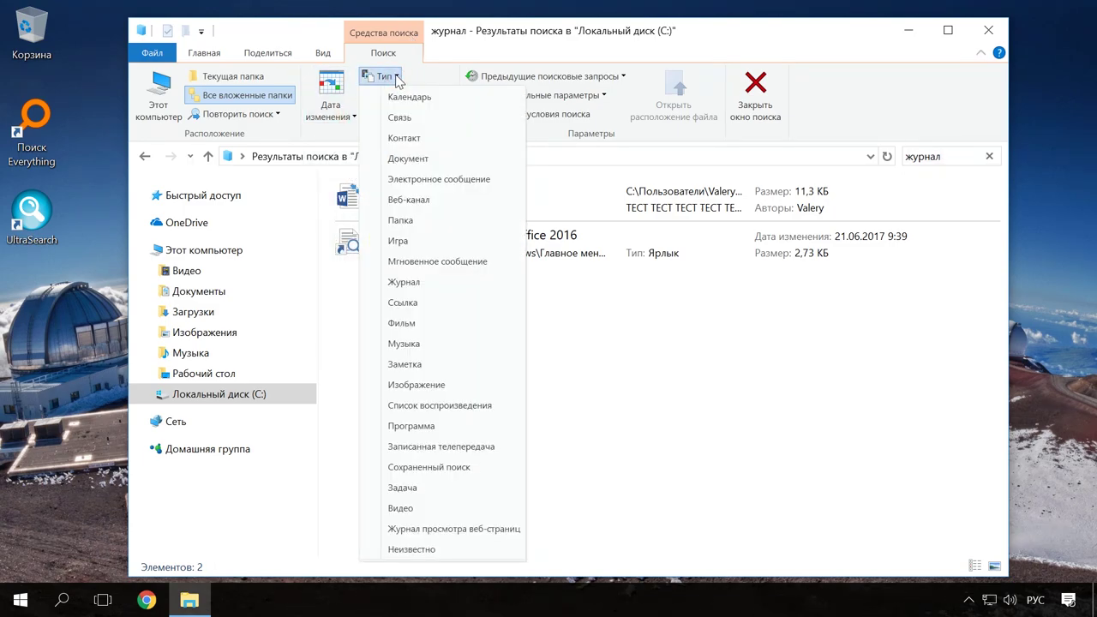
{"action": "left_click", "coordinate": [397, 78]}
{"action": "left_click", "coordinate": [411, 96]}
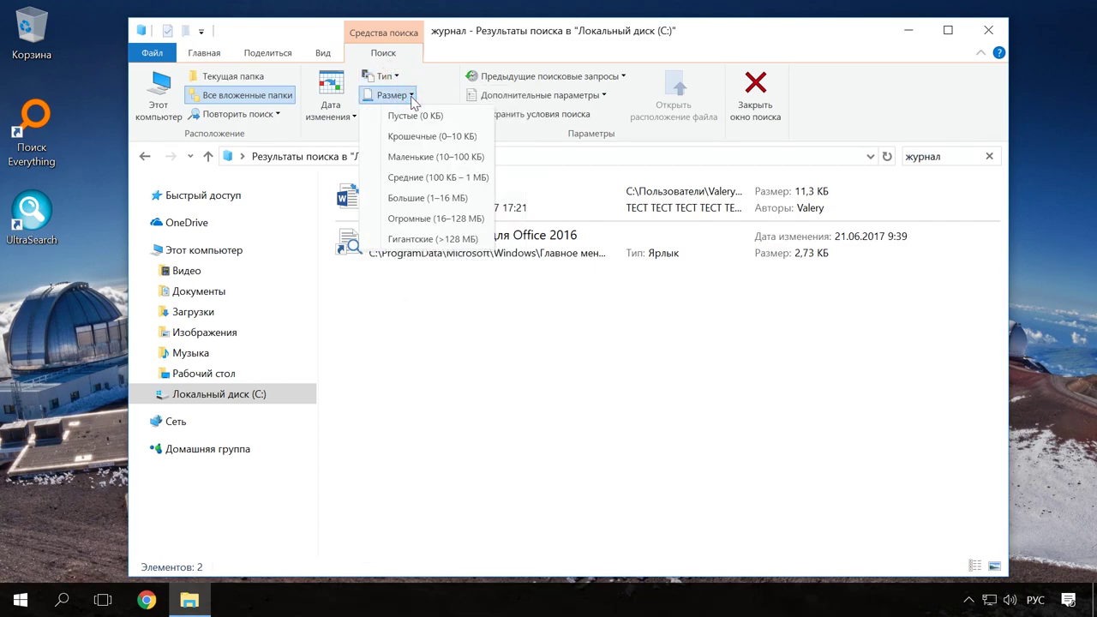
{"action": "left_click", "coordinate": [411, 96]}
{"action": "left_click", "coordinate": [446, 114]}
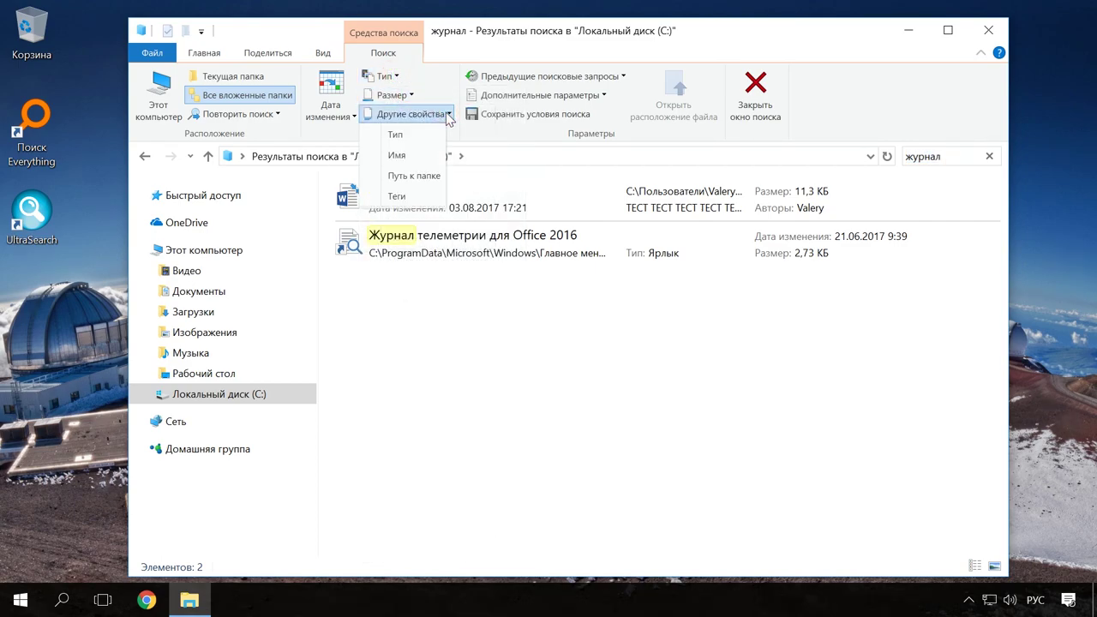
{"action": "left_click", "coordinate": [446, 114]}
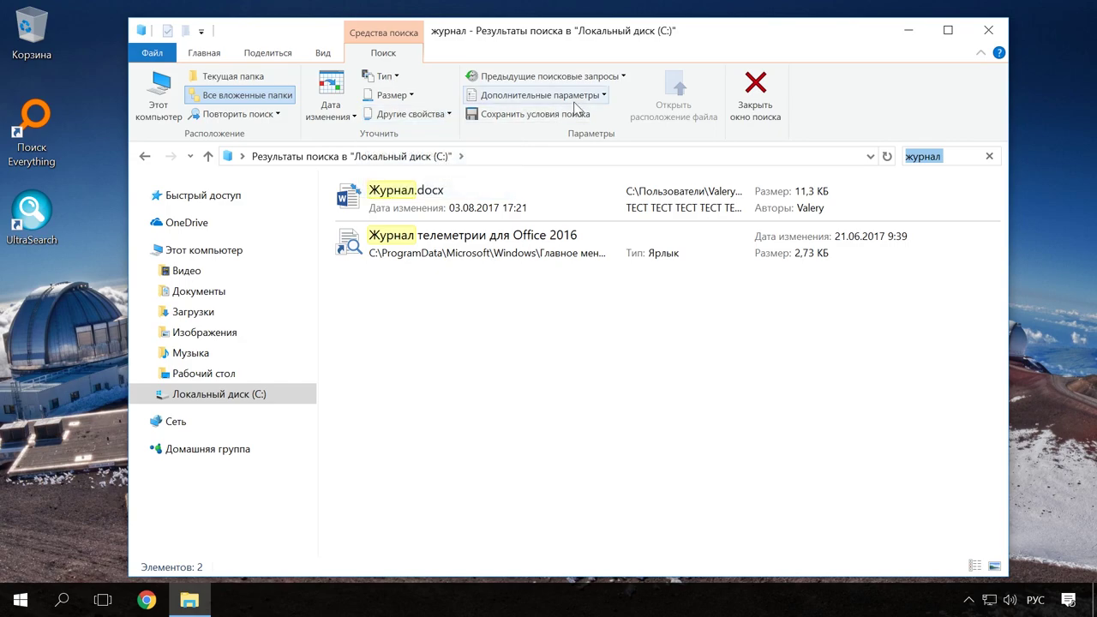
Enable searching file contents (Содержимое файлов) in non-indexed locations
{"action": "left_click", "coordinate": [604, 95]}
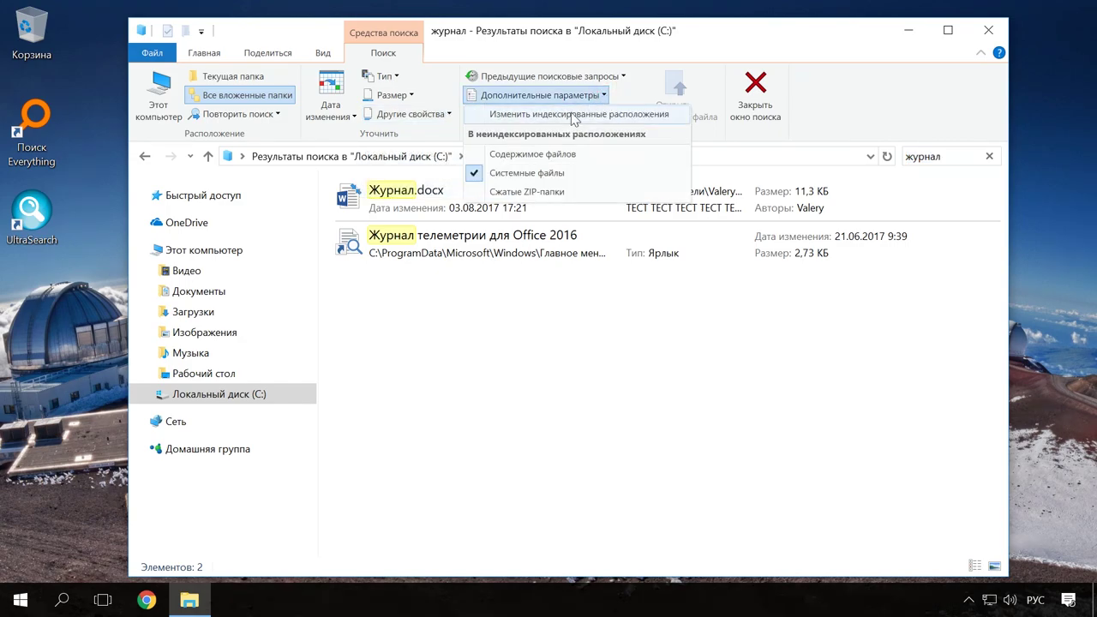
{"action": "left_click", "coordinate": [504, 159]}
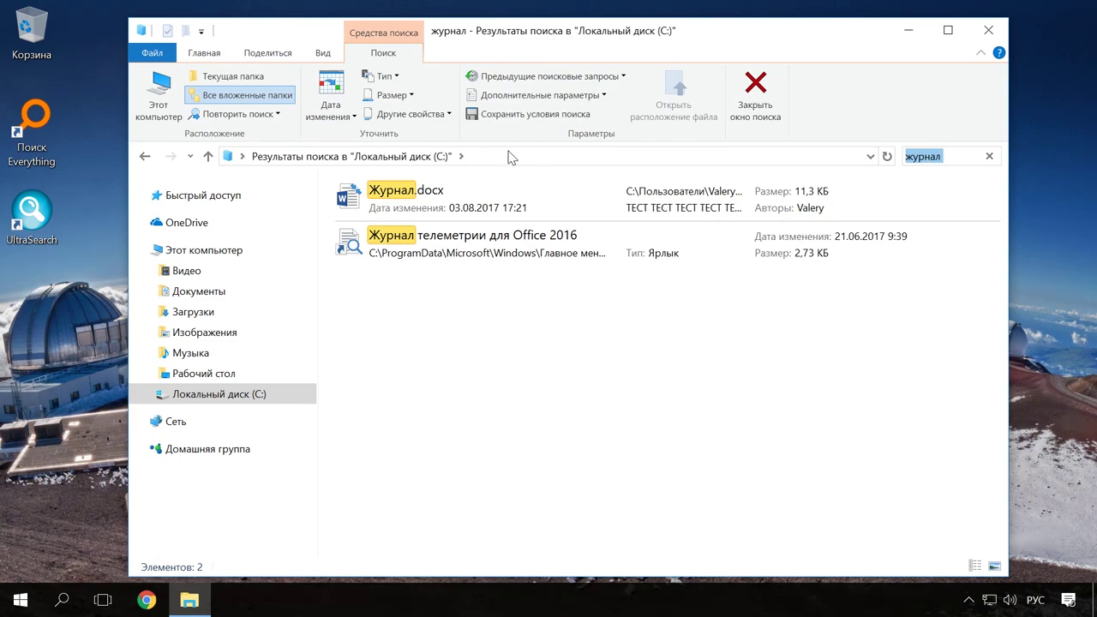
View the indexed locations from the advanced search options, then close the dialog and the File Explorer window
{"action": "left_click", "coordinate": [604, 95]}
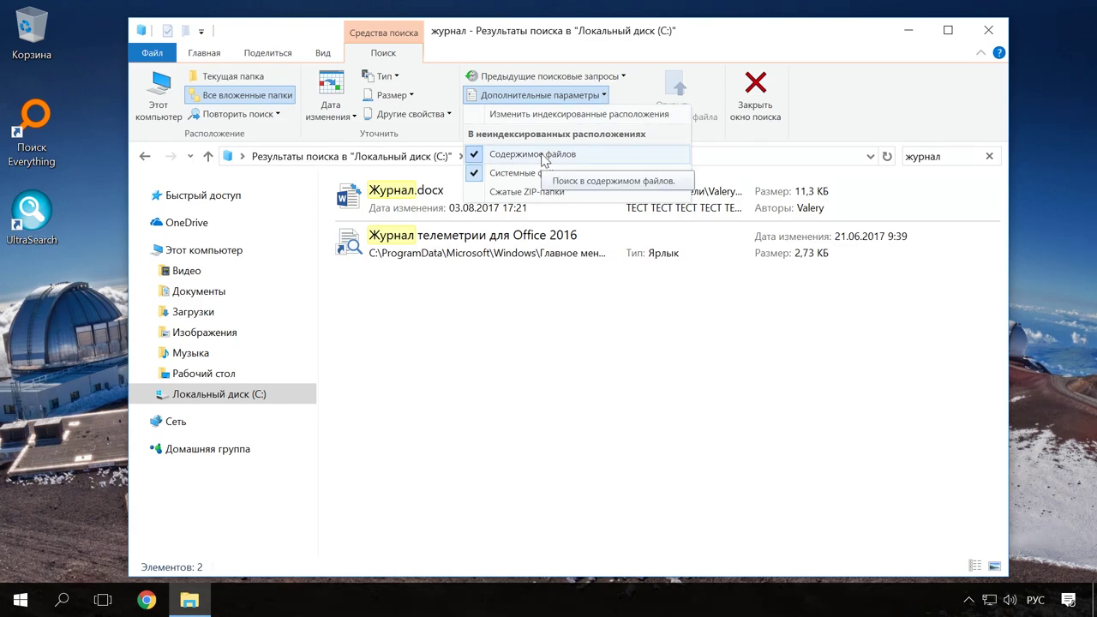
{"action": "left_click", "coordinate": [581, 114]}
{"action": "left_click_drag", "start_coordinate": [266, 24], "coordinate": [611, 38]}
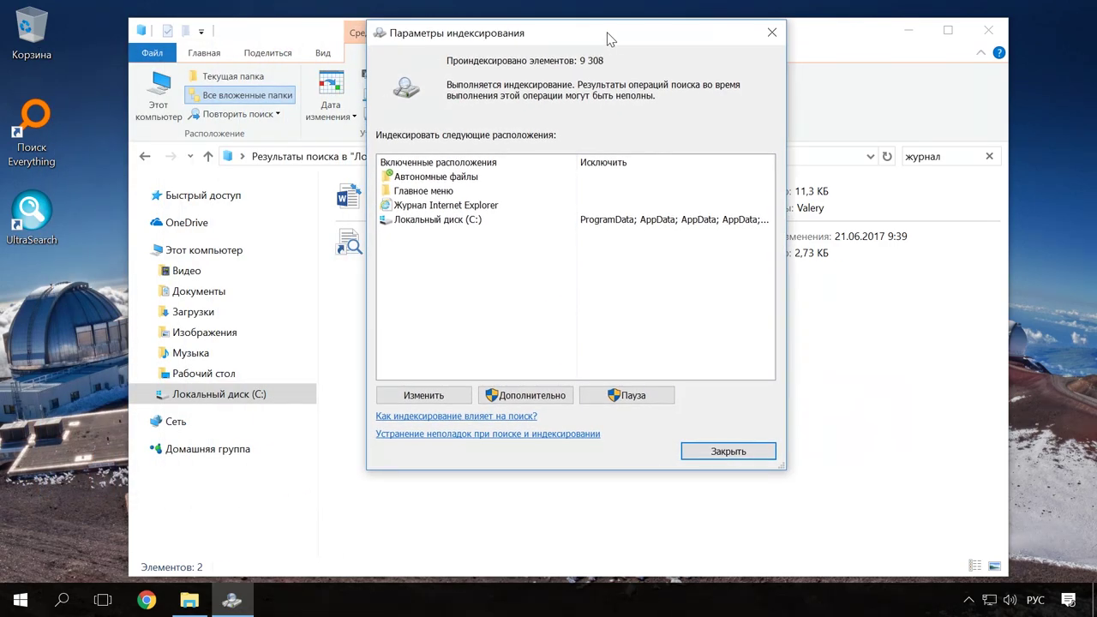
{"action": "left_click", "coordinate": [728, 451]}
{"action": "left_click", "coordinate": [988, 31]}
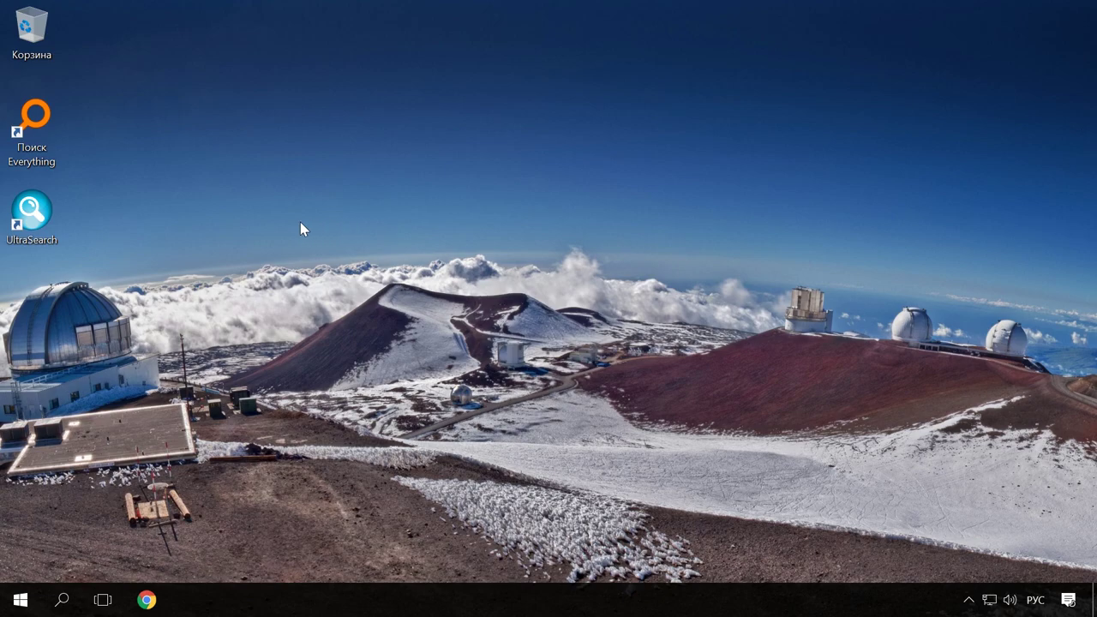
Launch the desktop search programs Everything and UltraSearch
{"action": "double_click", "coordinate": [42, 124]}
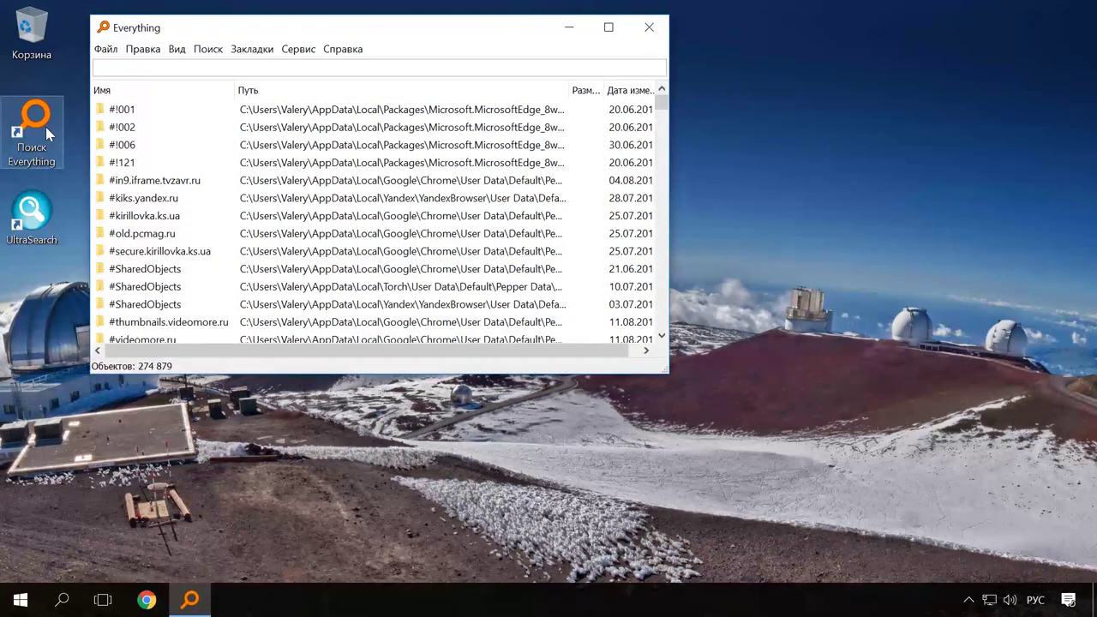
{"action": "left_click", "coordinate": [44, 225]}
{"action": "double_click", "coordinate": [46, 226]}
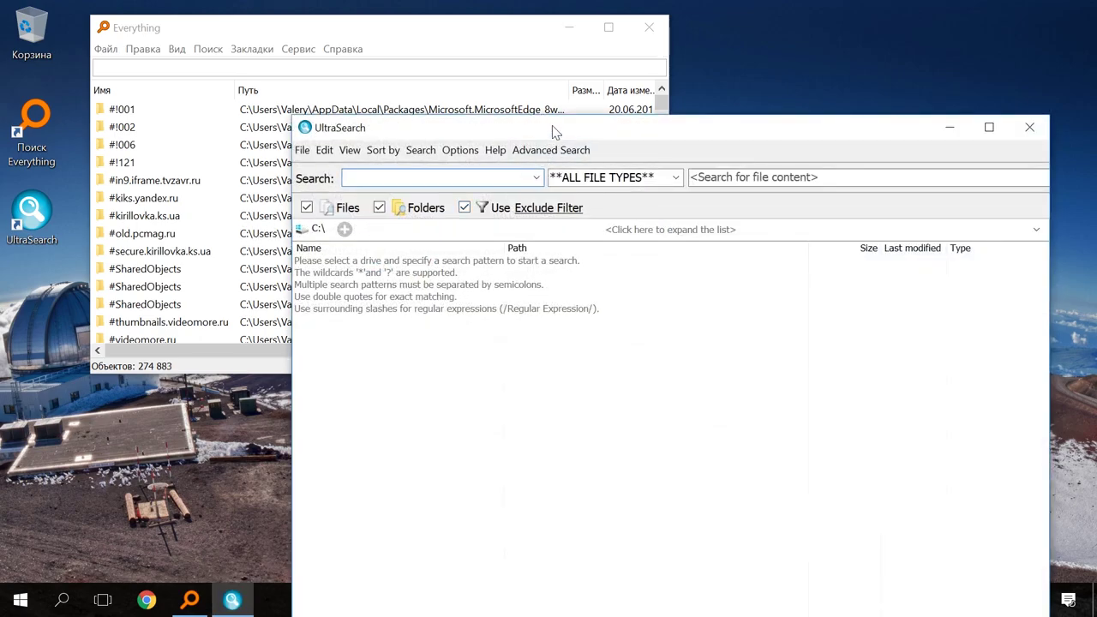
Move the UltraSearch window clear of Everything, then search Everything for "журнал"
{"action": "left_click_drag", "start_coordinate": [561, 116], "coordinate": [624, 167]}
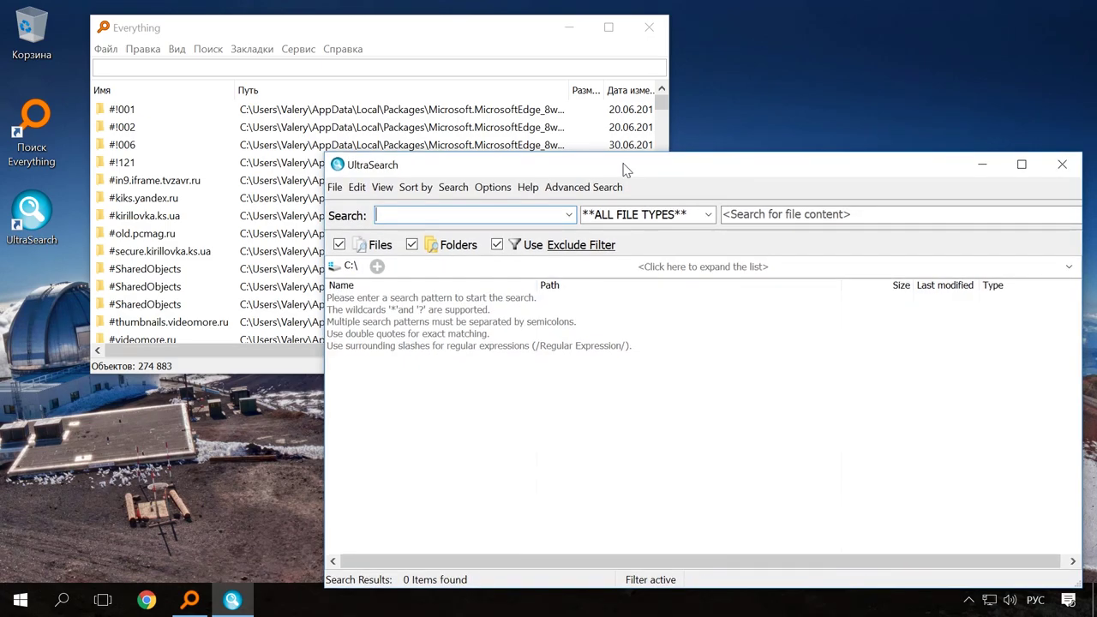
{"action": "left_click", "coordinate": [136, 68]}
{"action": "type", "text": "журнал"}
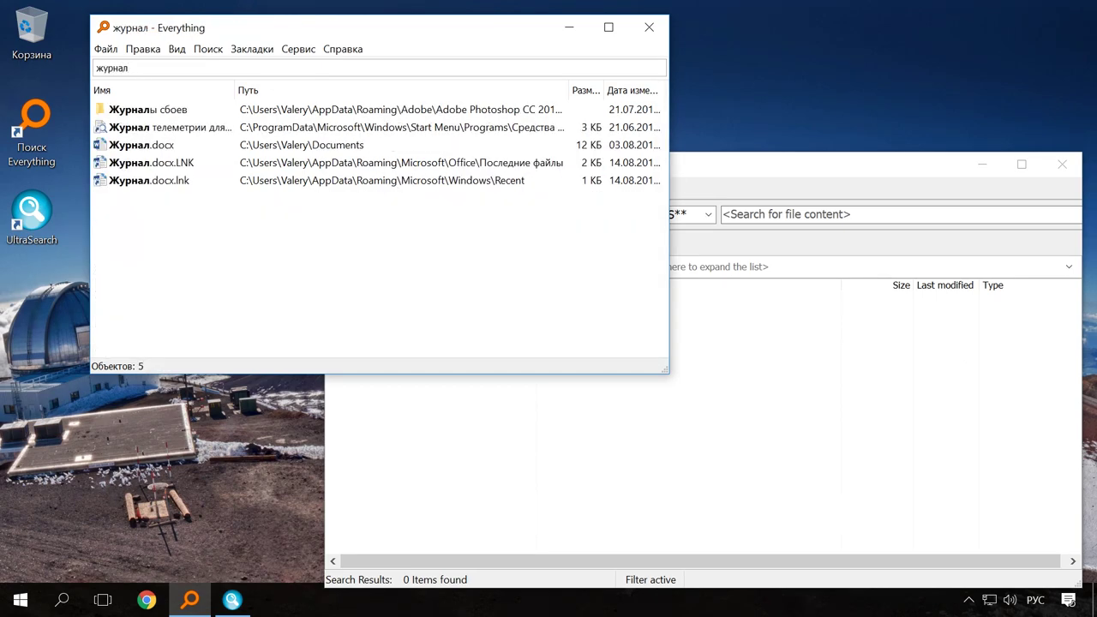
Widen the Everything window and its path (Путь) and date modified (Дата изменения) columns to fit the results
{"action": "left_click_drag", "start_coordinate": [669, 187], "coordinate": [815, 186]}
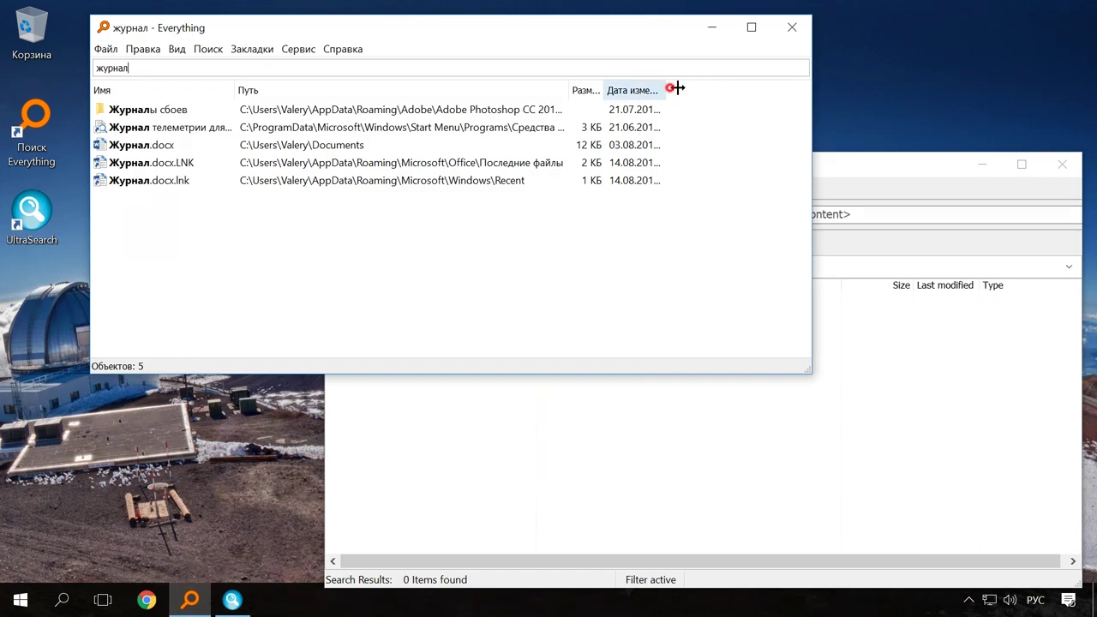
{"action": "left_click_drag", "start_coordinate": [676, 89], "coordinate": [729, 89]}
{"action": "left_click_drag", "start_coordinate": [571, 93], "coordinate": [710, 95]}
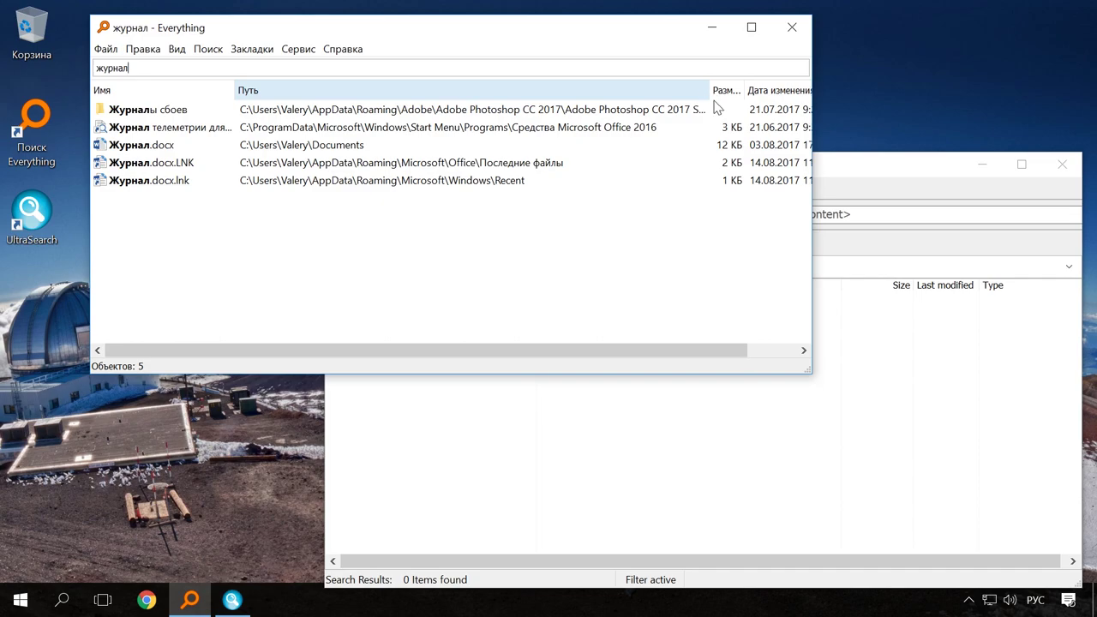
{"action": "left_click_drag", "start_coordinate": [812, 154], "coordinate": [956, 163]}
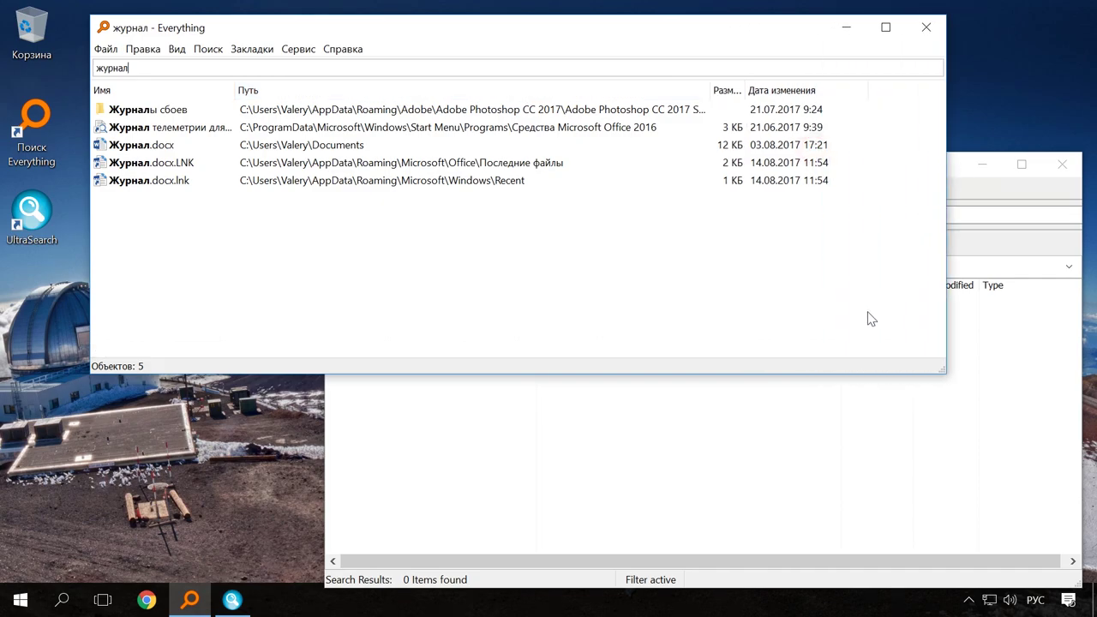
Switch to UltraSearch, search drive C: for "журнал" across all file types, and shift its window slightly
{"action": "left_click", "coordinate": [716, 472]}
{"action": "left_click", "coordinate": [465, 216]}
{"action": "type", "text": "журнал"}
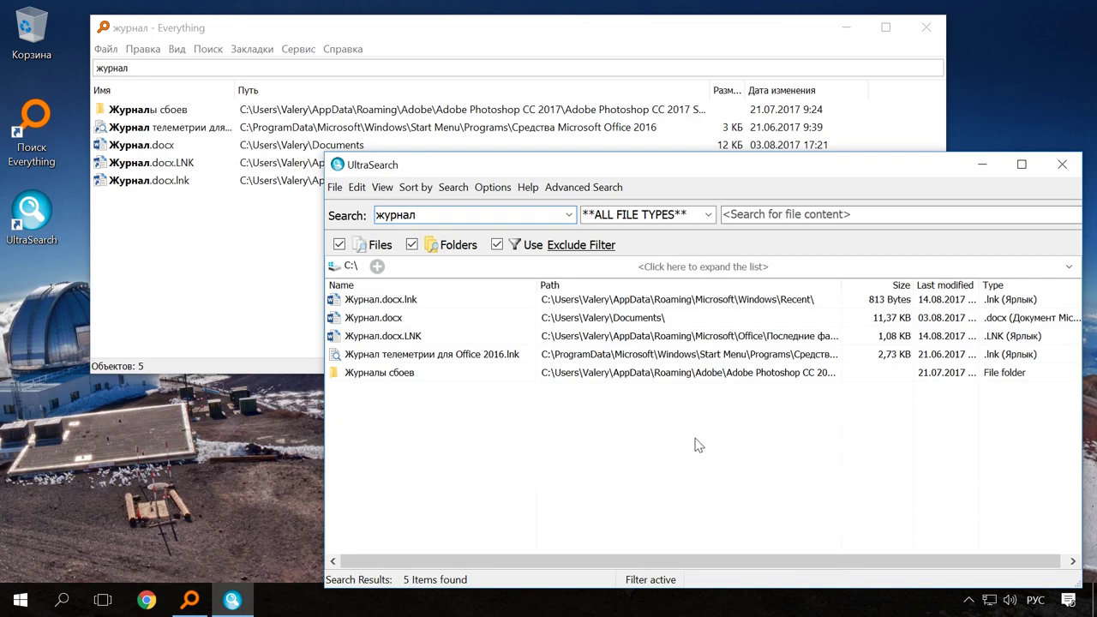
{"action": "left_click_drag", "start_coordinate": [539, 169], "coordinate": [527, 171]}
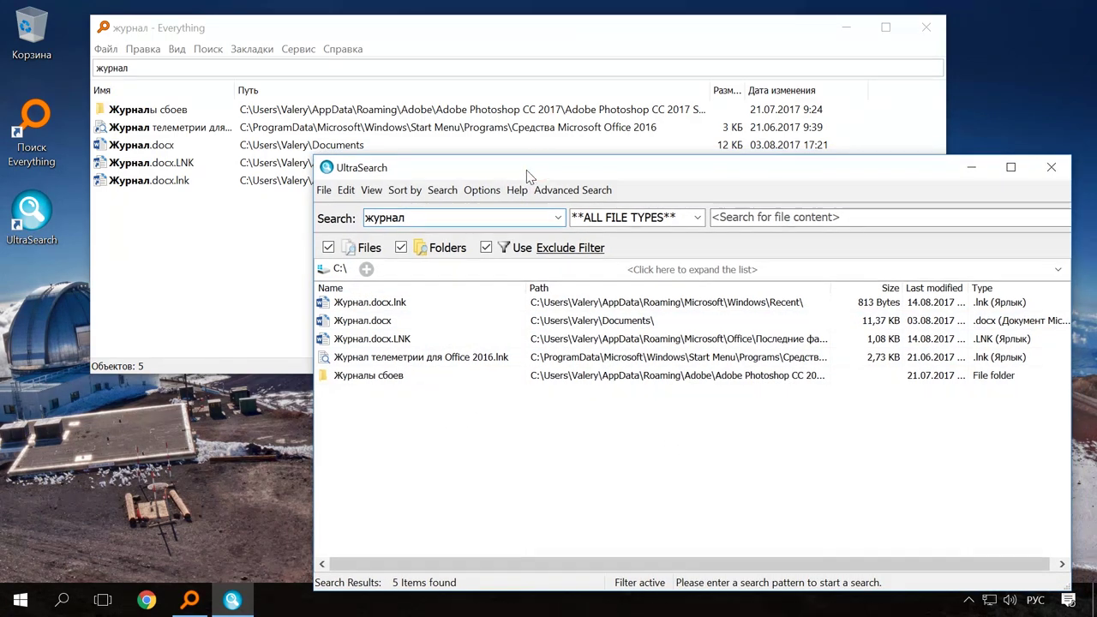
Examine the search modes and filters in Everything and the program options in UltraSearch without changing any
{"action": "left_click", "coordinate": [207, 49]}
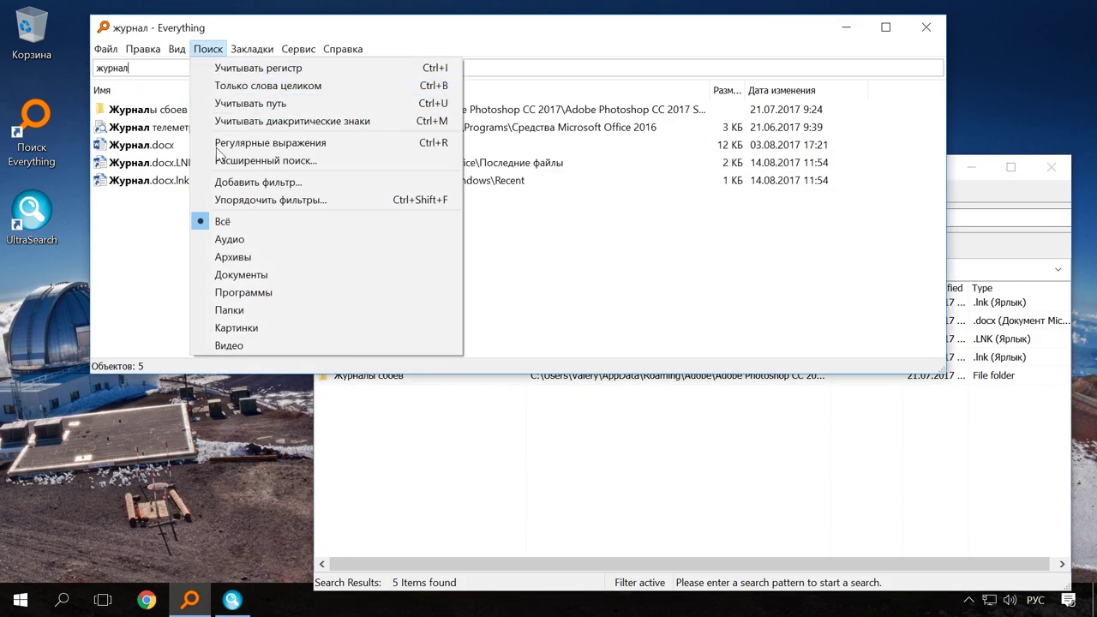
{"action": "left_click", "coordinate": [260, 30]}
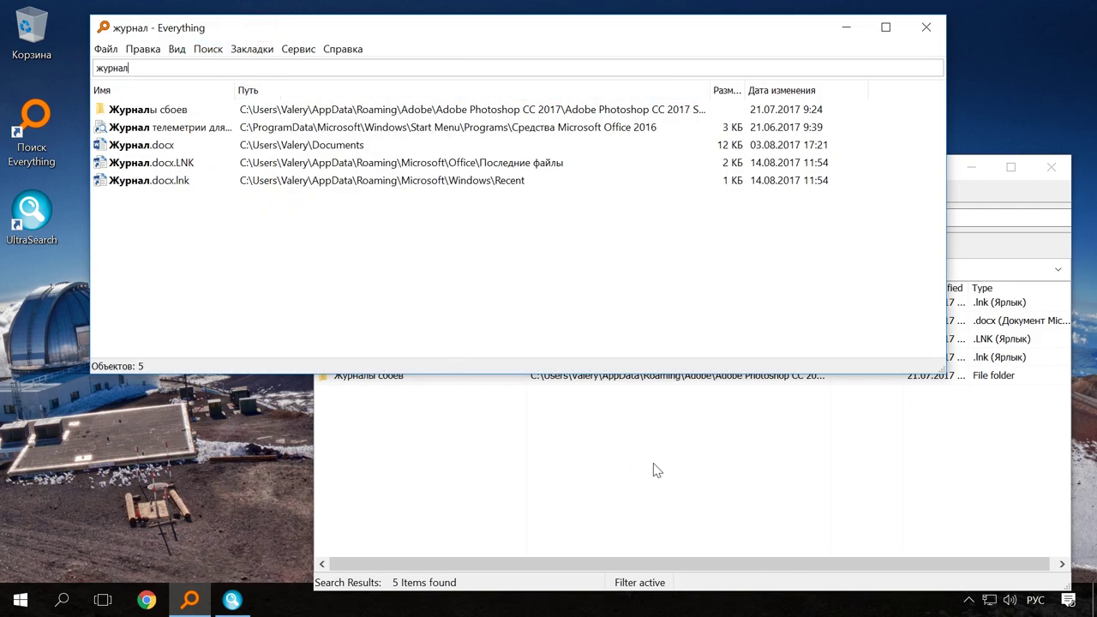
{"action": "left_click", "coordinate": [654, 468]}
{"action": "left_click", "coordinate": [483, 192]}
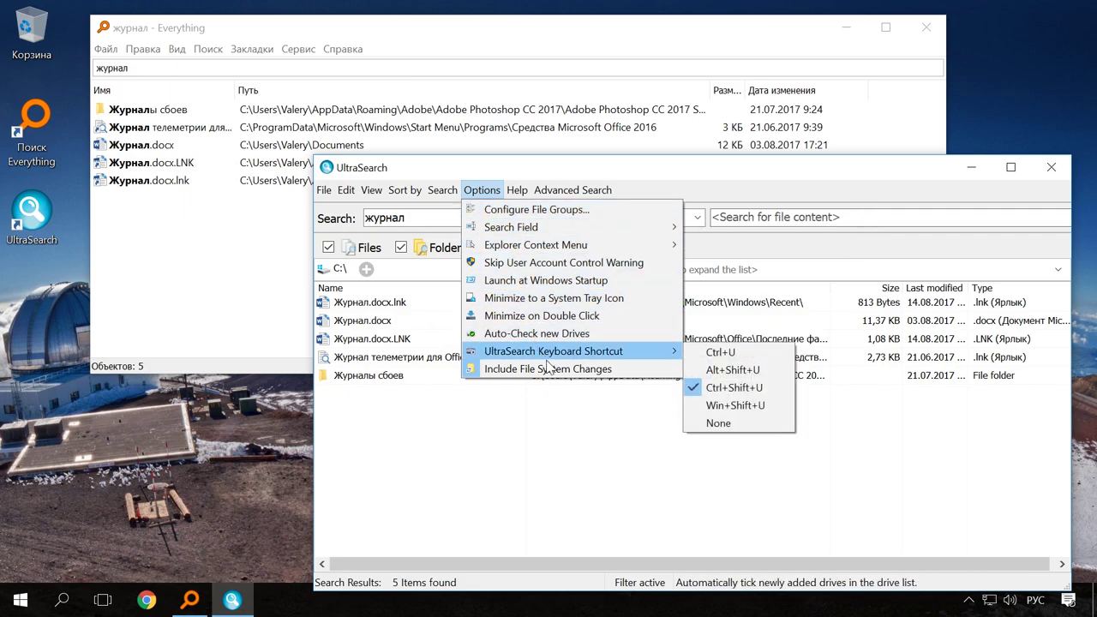
{"action": "left_click", "coordinate": [565, 418]}
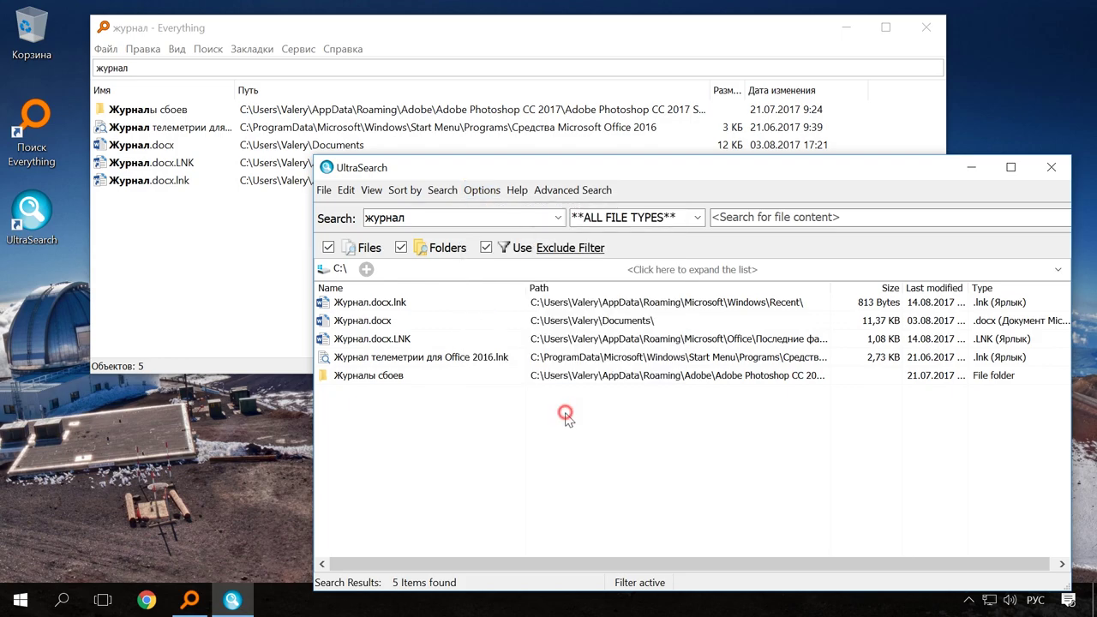